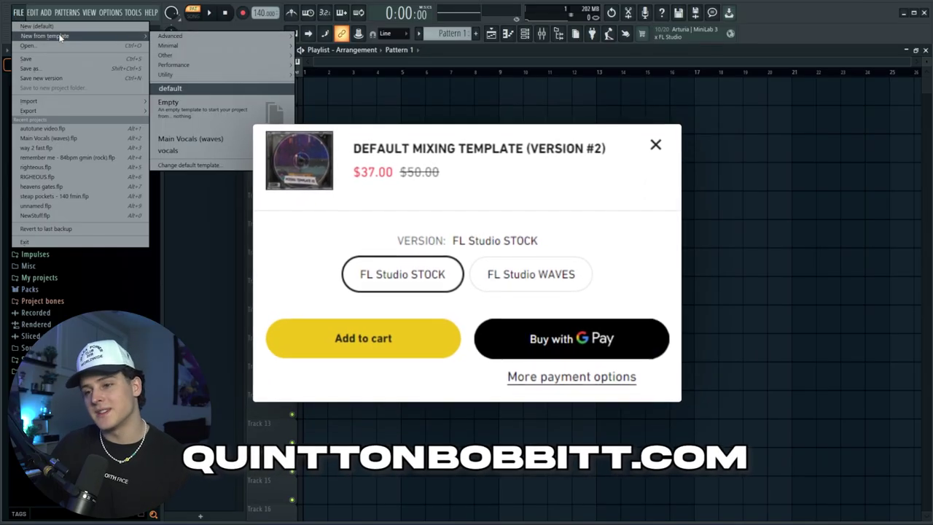
Step: Create a project from the Main Vocals (waves) template, giving nine named audio tracks from Beat to Right
click(212, 139)
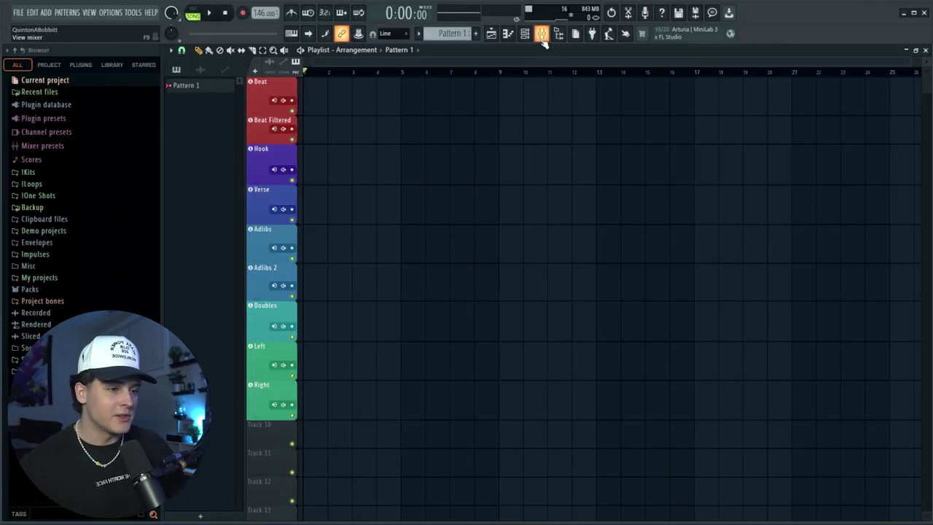
click(893, 30)
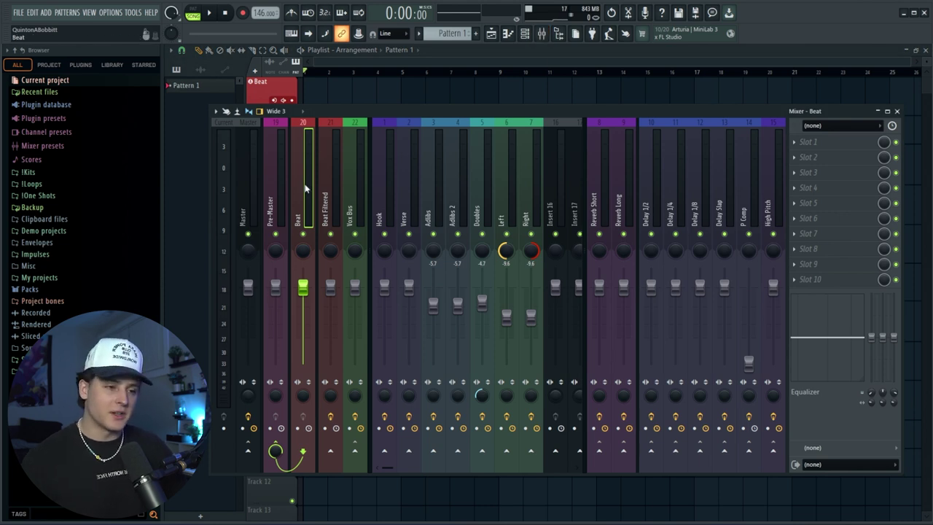
click(380, 219)
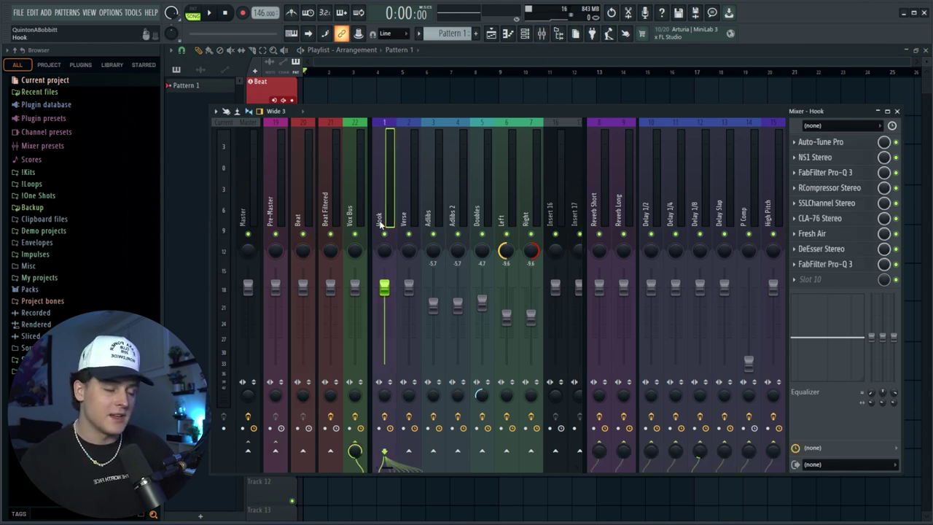
click(622, 219)
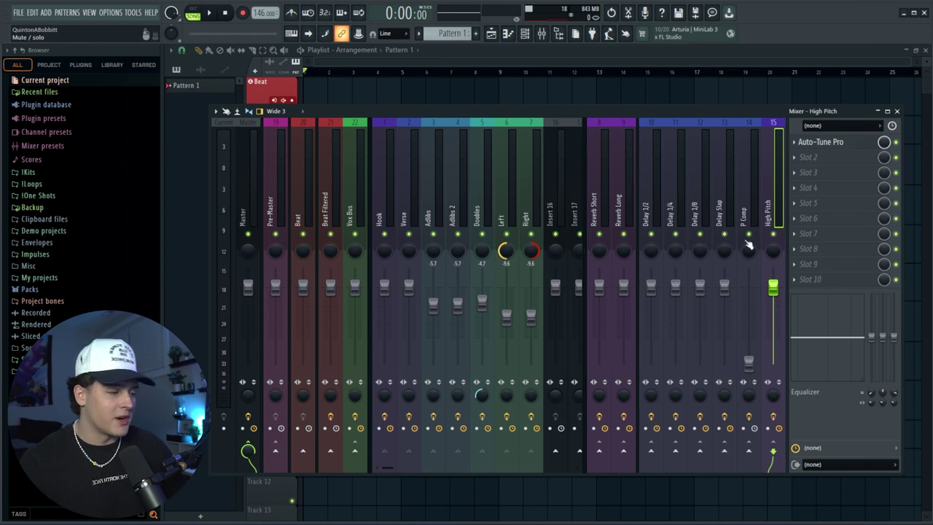
key(F9)
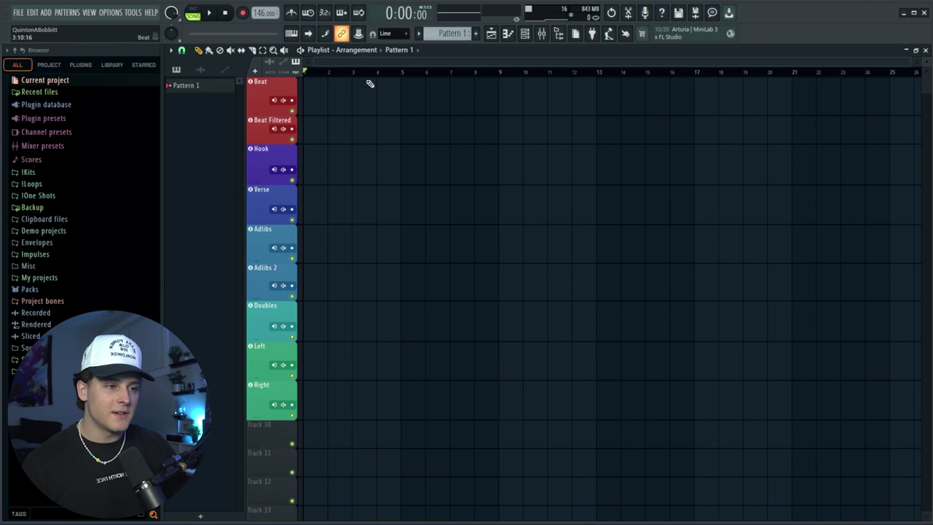
Step: Drop 'steap pockets - 140 fmin.mp3' from the Beats folder onto Track 10 as an audio clip
key(super+e)
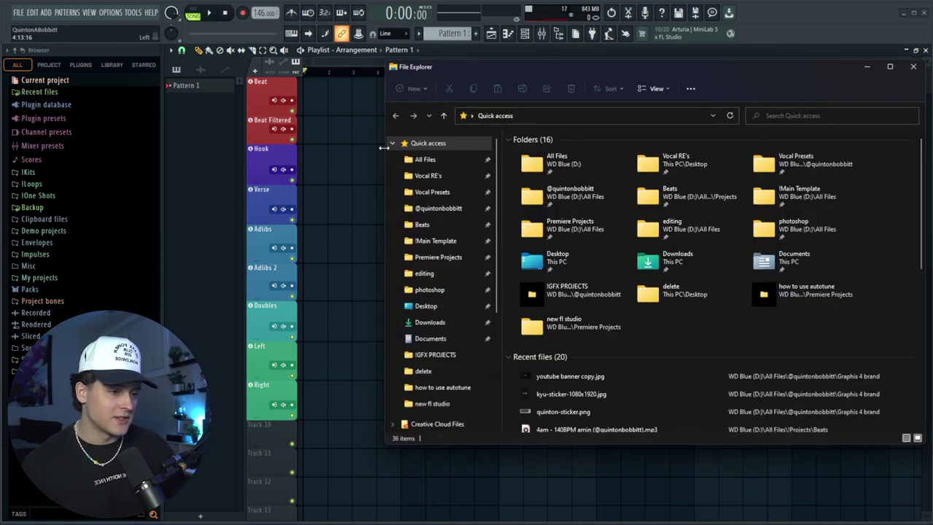
click(446, 226)
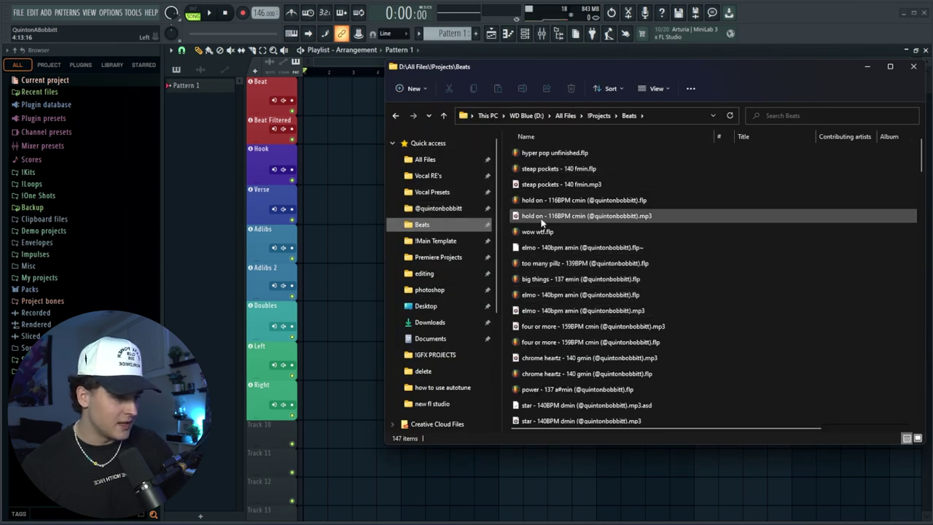
drag(546, 191, 318, 440)
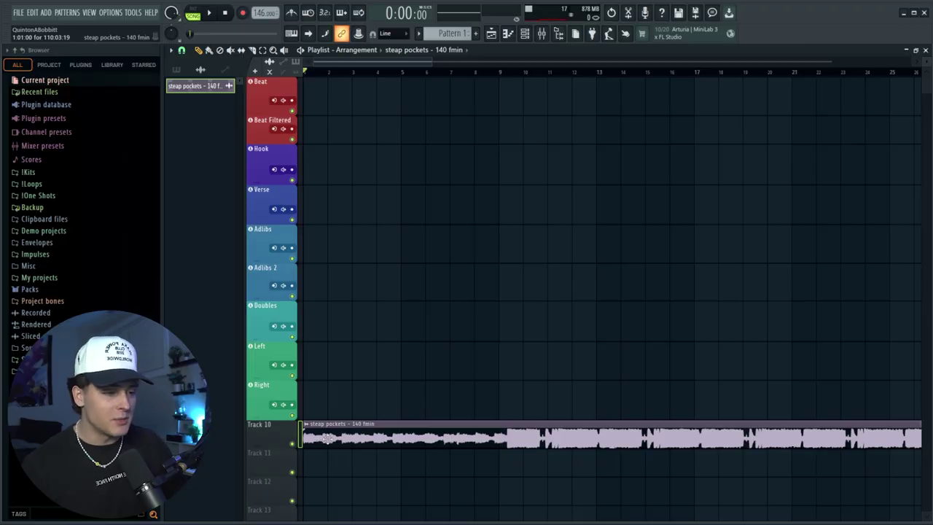
double_click(326, 438)
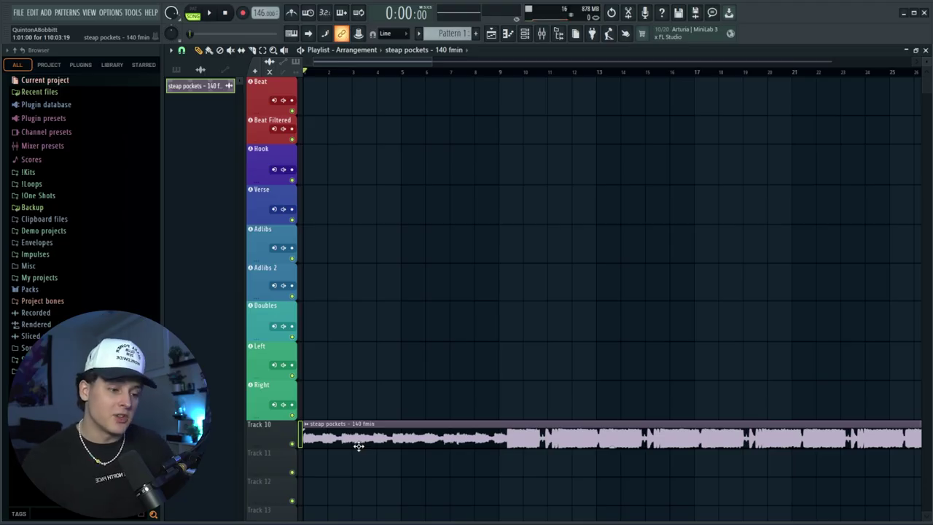
Step: Move the beat clip up onto the Beat track and check its channel settings
drag(358, 446, 325, 98)
double_click(325, 99)
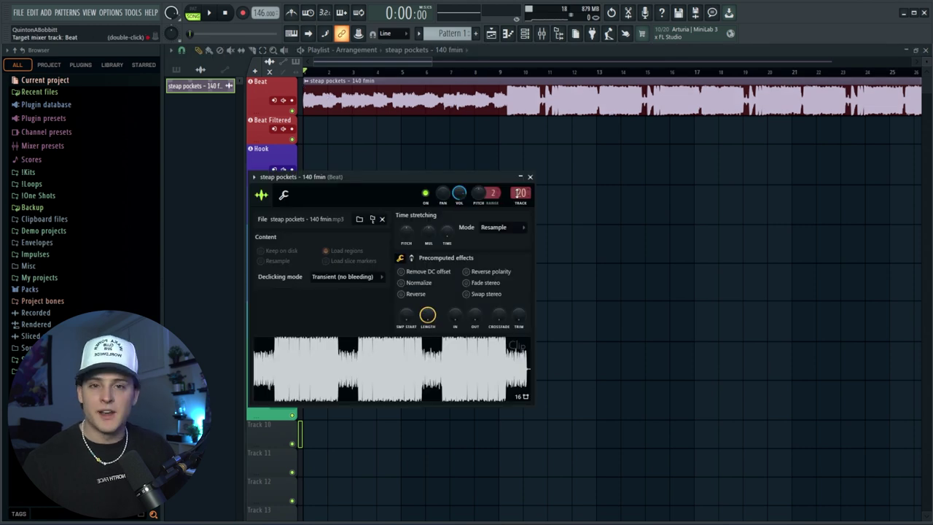
click(530, 176)
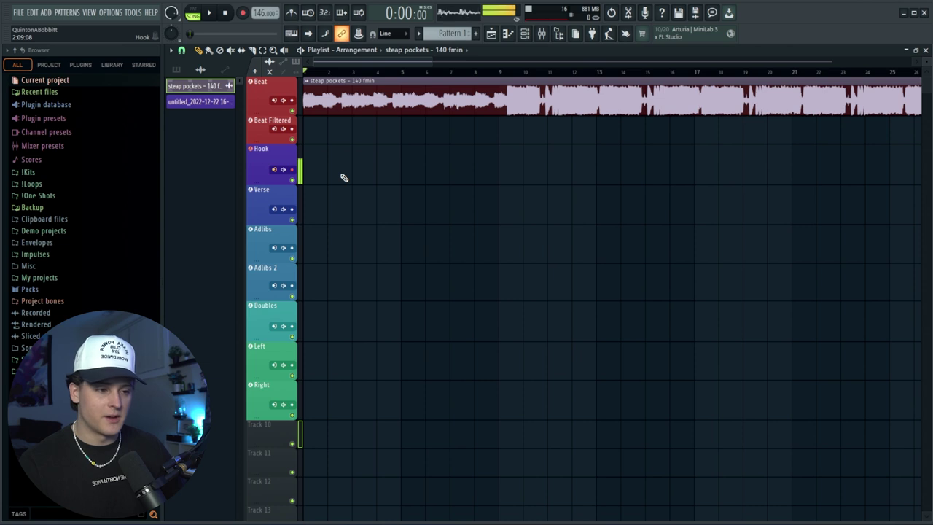
Step: Record a short vocal take and bring up its insert in the mixer
key(space)
key(space)
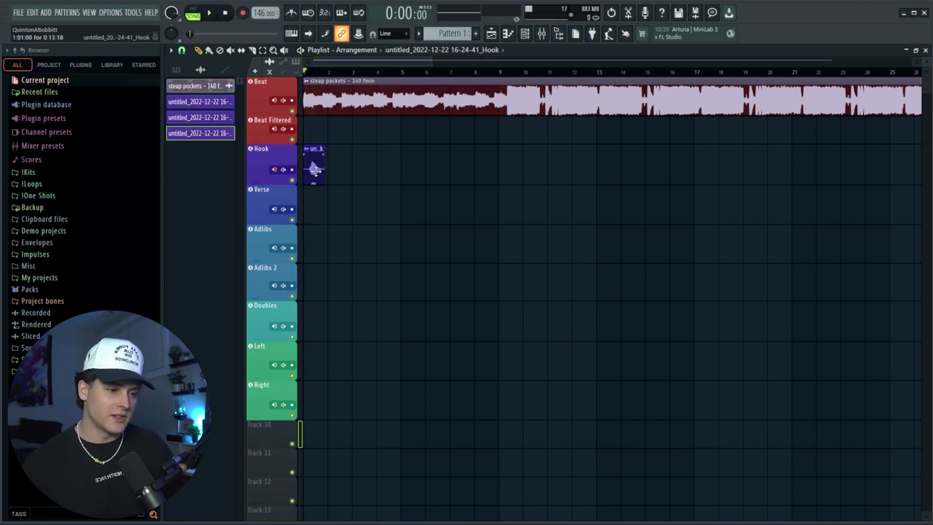
double_click(313, 168)
click(463, 111)
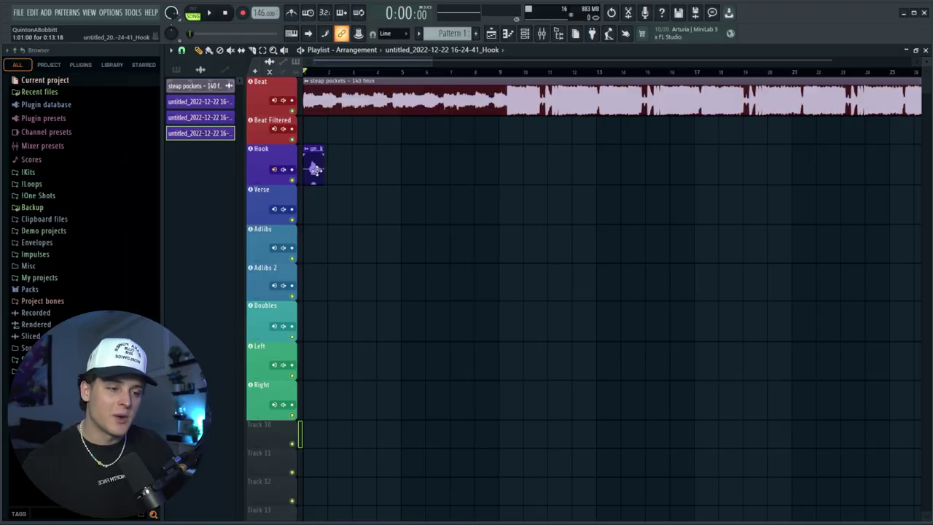
double_click(313, 211)
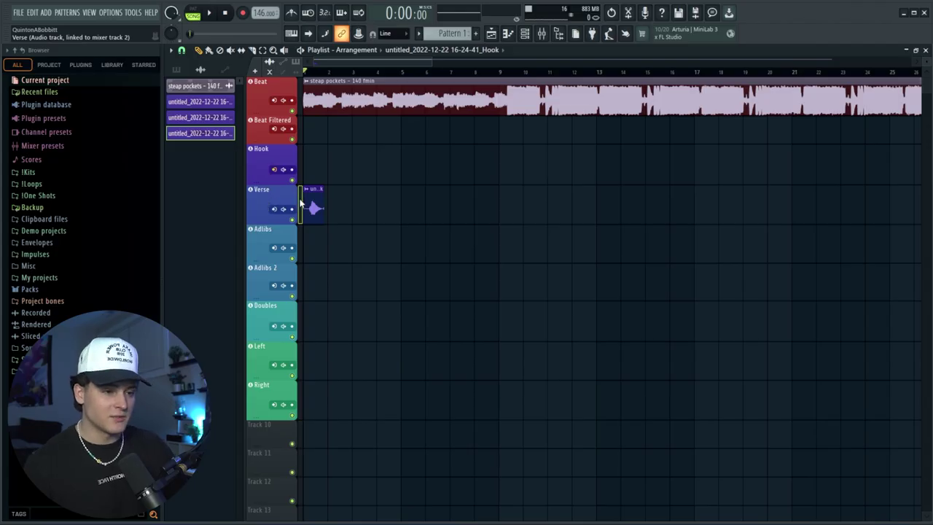
click(541, 33)
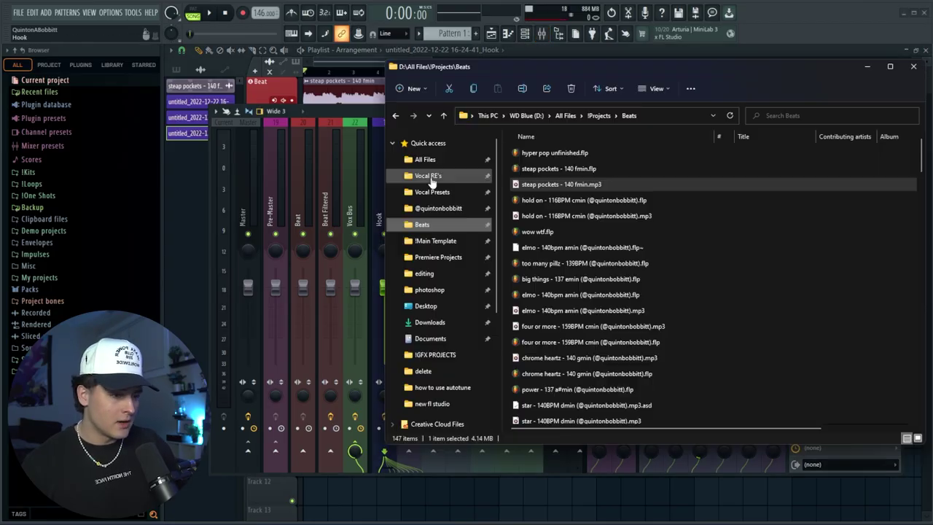
Step: Load Main Vocal (waves) from Vocal Presets > FL Studio > The Yeat Preset (waves)
click(428, 175)
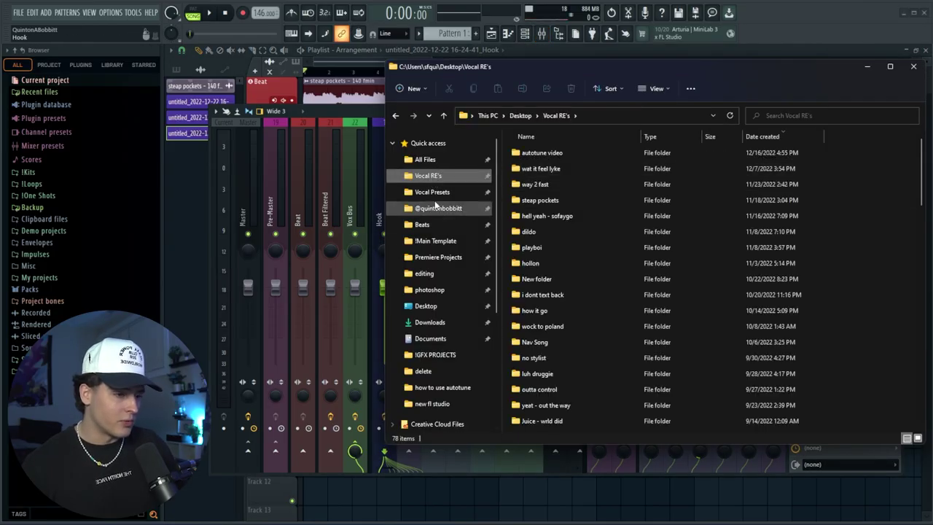
click(432, 191)
double_click(539, 168)
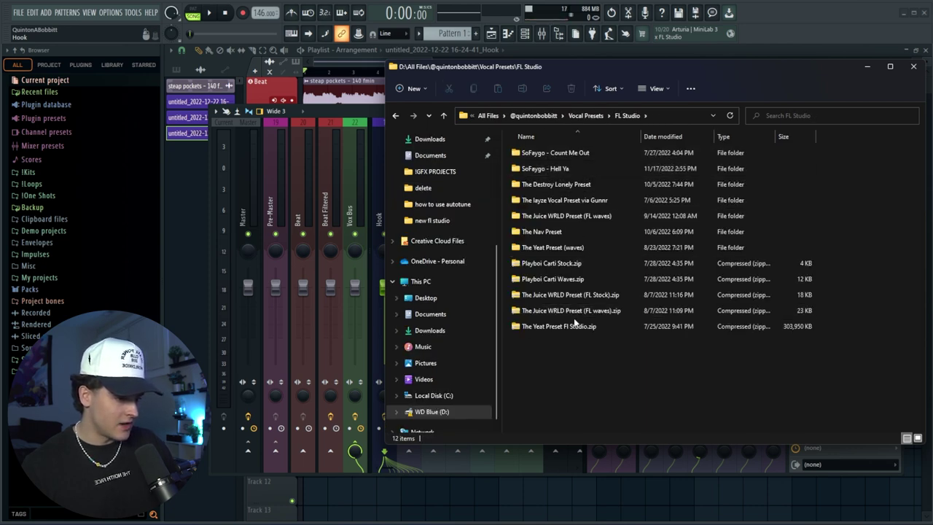
double_click(528, 247)
drag(545, 66, 643, 70)
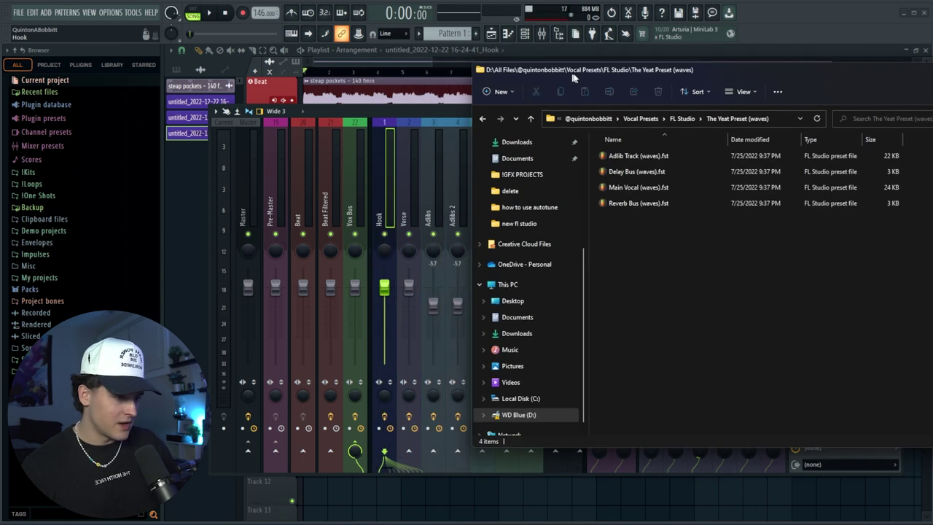
double_click(643, 188)
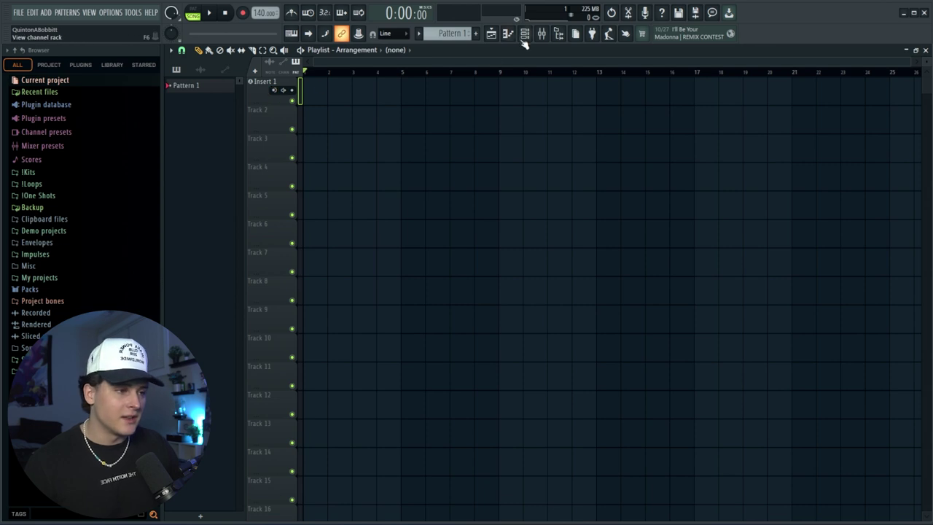
Step: Apply the Main Vocal (waves) preset to mixer Insert 1
key(F9)
drag(354, 106, 353, 102)
key(alt+Tab)
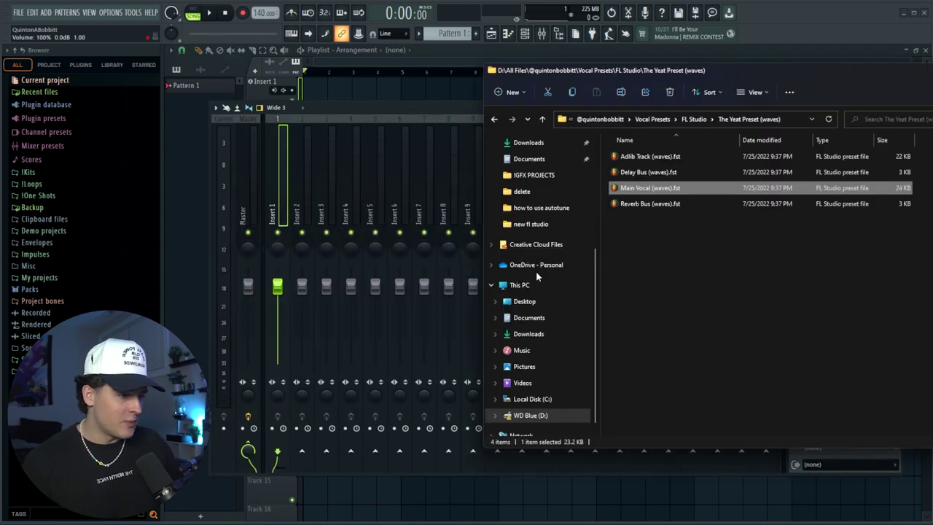
drag(647, 194, 355, 221)
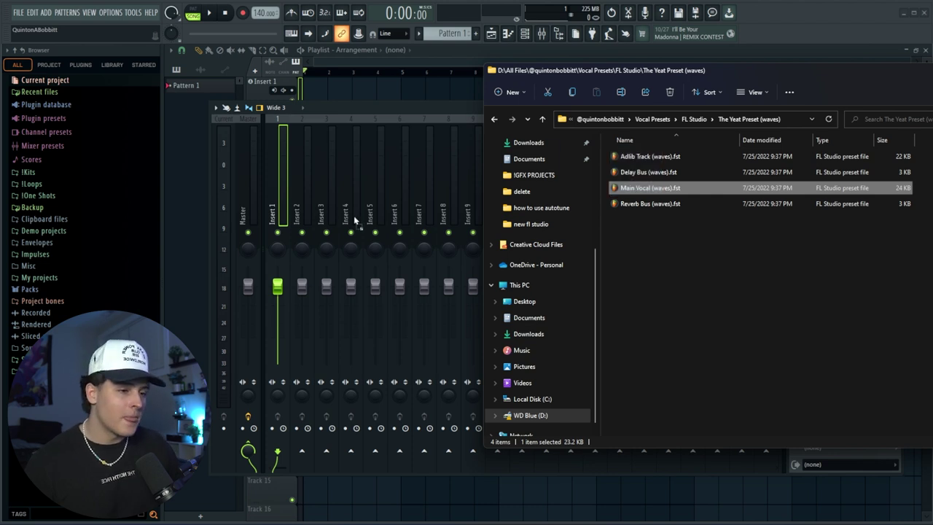
drag(285, 184, 285, 183)
key(F9)
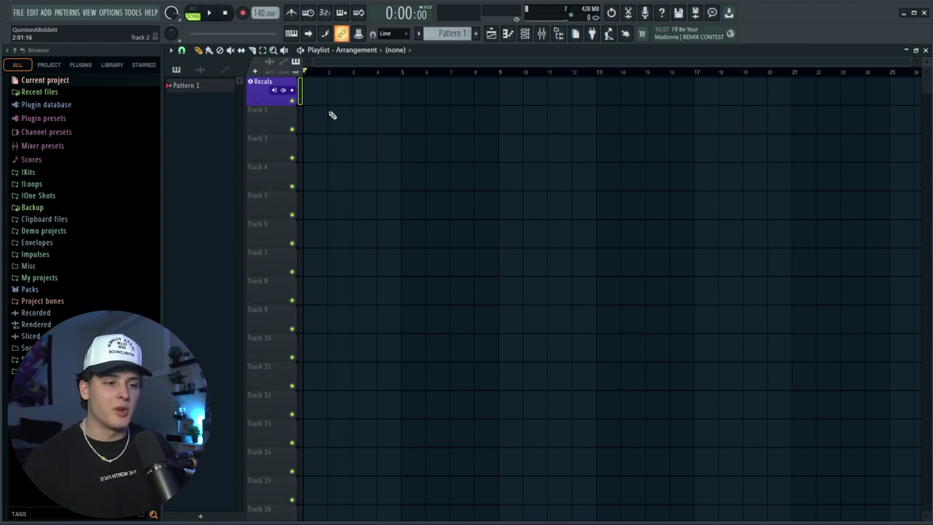
Step: Move the second track above Vocals and dock its Insert 2 first beside Master
right_click(276, 128)
click(310, 343)
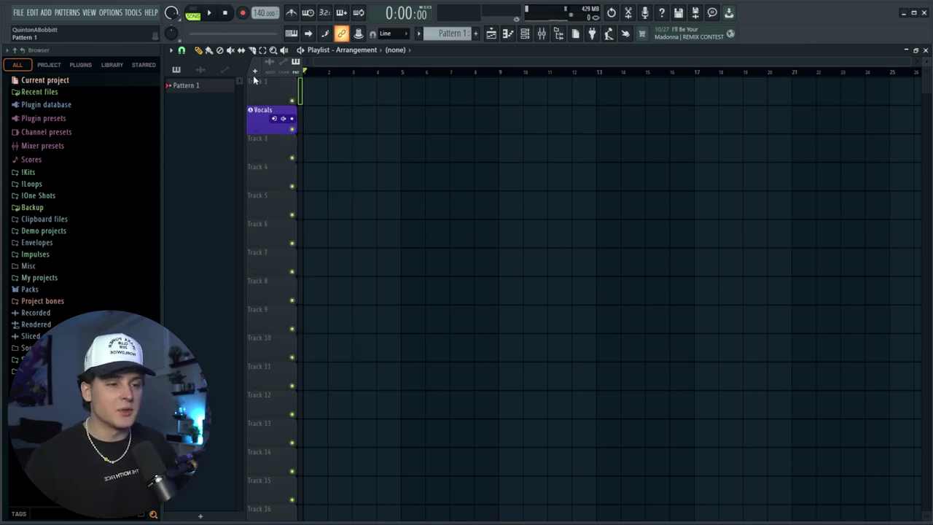
key(F9)
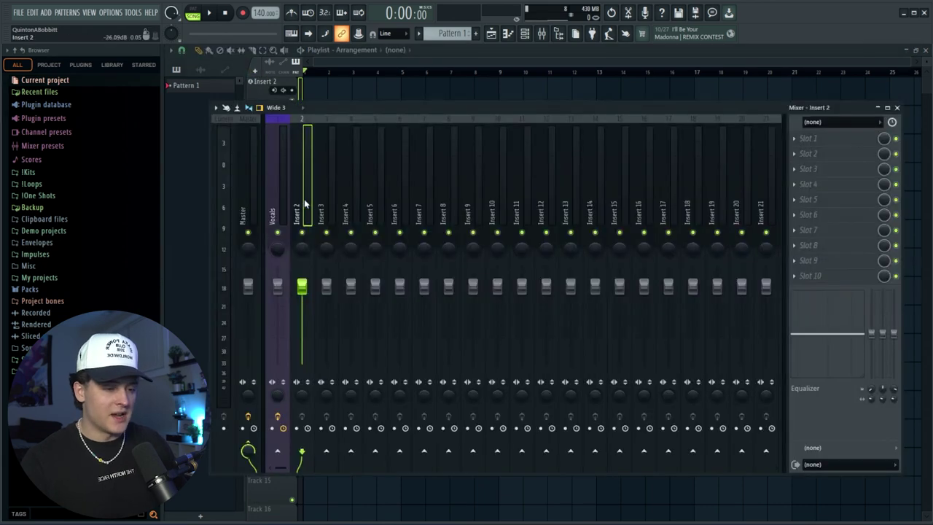
right_click(307, 220)
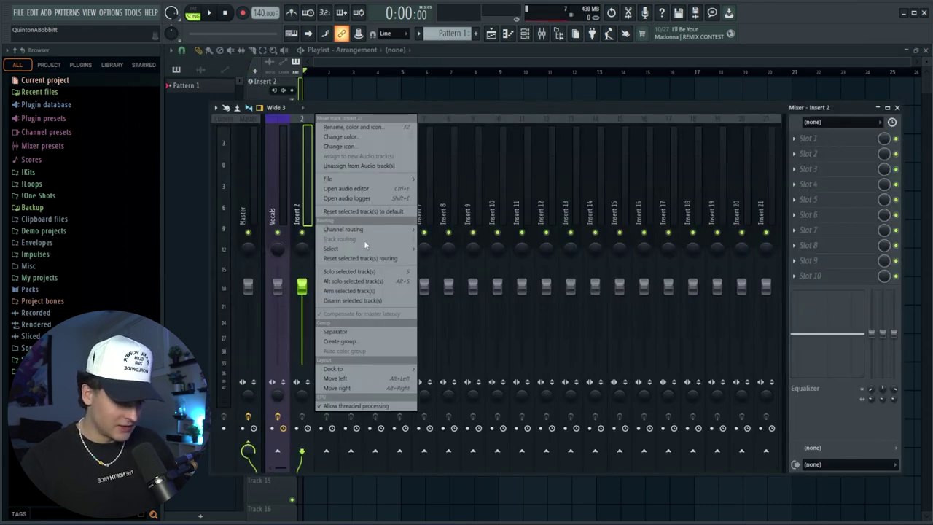
click(431, 370)
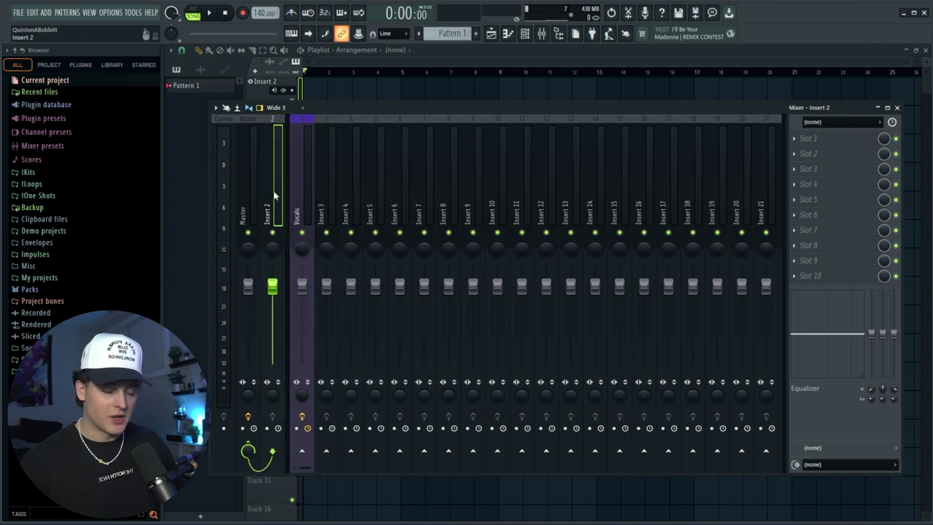
Step: Rename the beat insert to BEAT and colour it reddish-brown
key(F2)
text(BET)
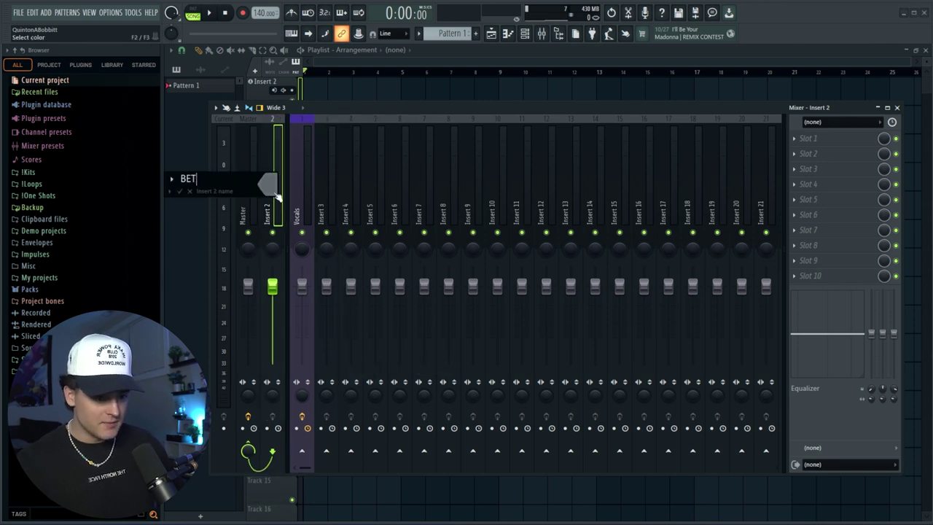
key(BackSpace)
text(AT)
click(275, 193)
click(354, 240)
click(436, 431)
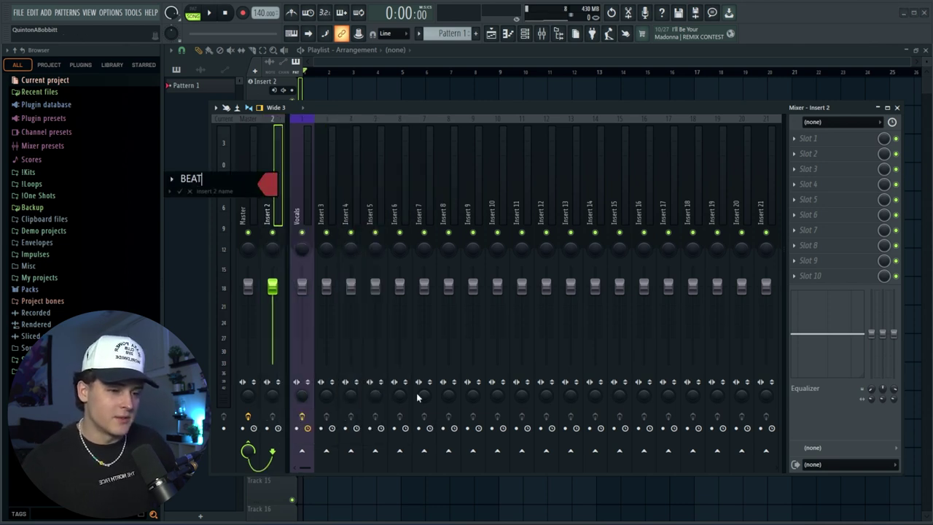
click(348, 68)
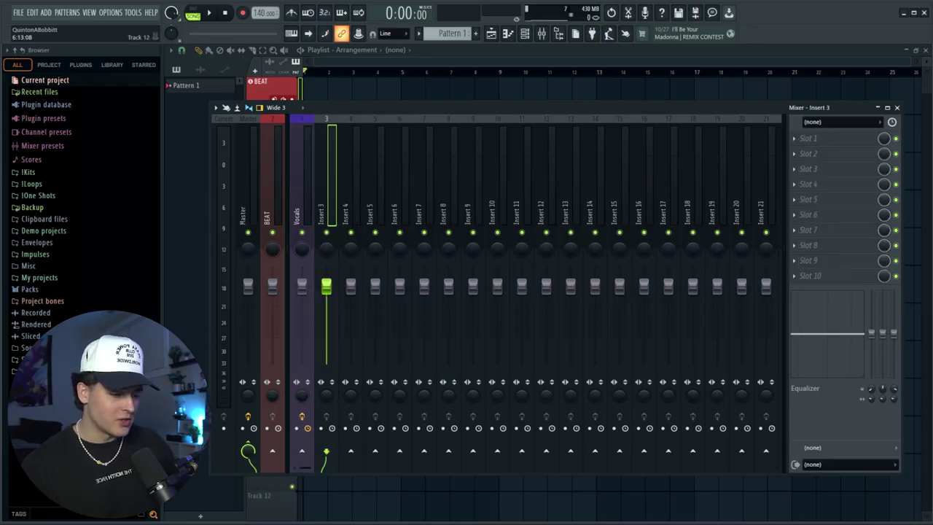
key(alt+Tab)
Step: Load Reverb Bus (waves) onto Insert 3 and Delay Bus (waves) onto Insert 4, dismissing the ValhallaDelay warning
drag(334, 212, 329, 212)
key(alt+Tab)
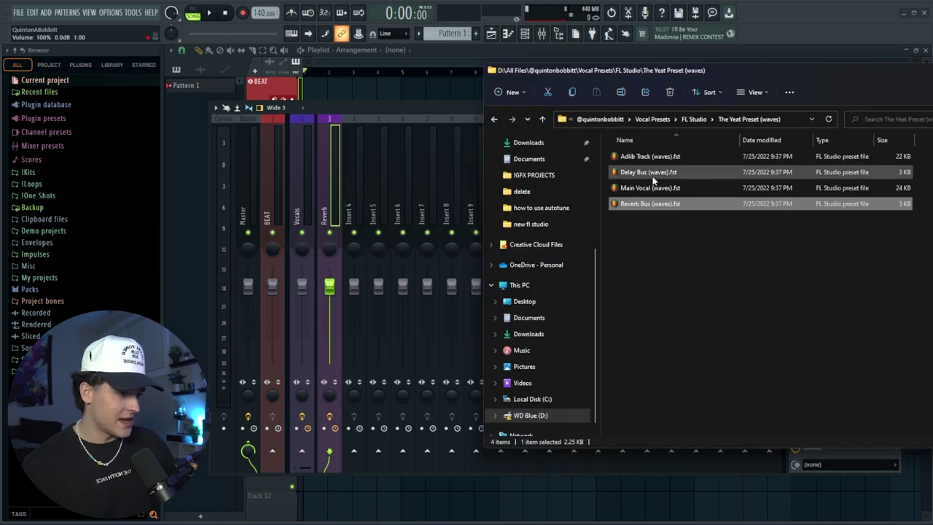
drag(649, 172, 355, 210)
key(Escape)
click(311, 225)
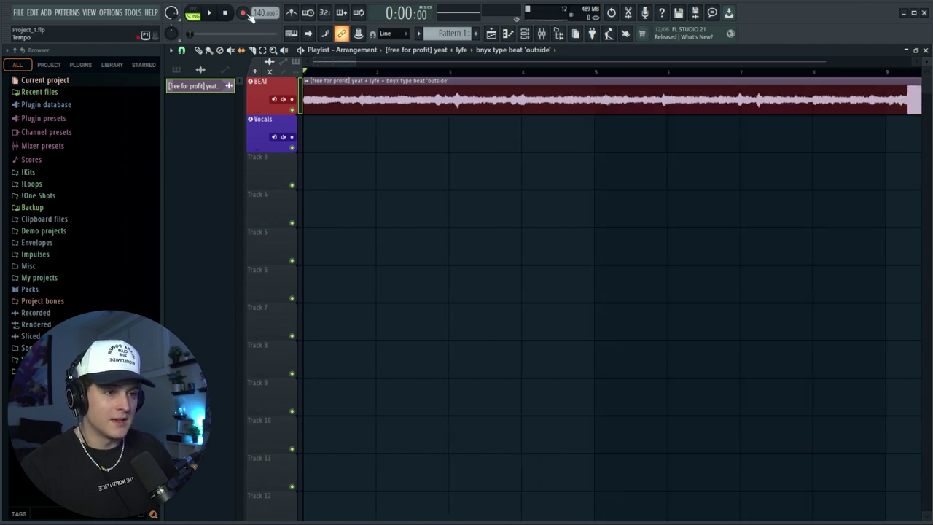
Step: Set the tempo to 135 BPM, drop the beat clip gain to -1.3 dB, and show the Vocals insert
scroll(264, 12, down, 4)
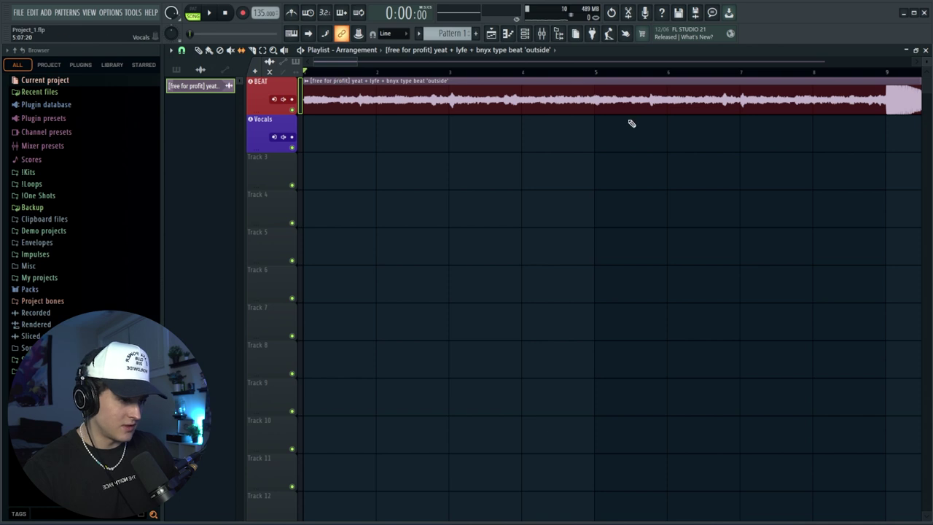
drag(612, 111, 612, 112)
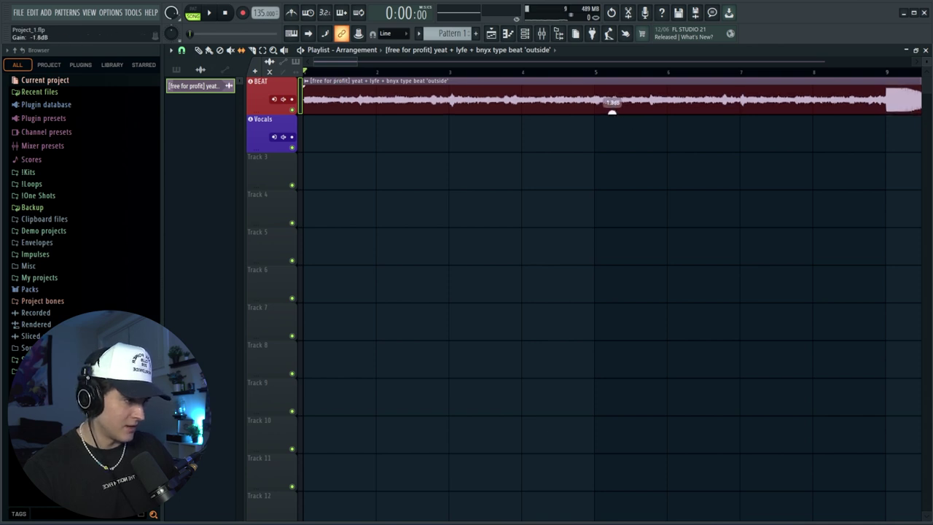
scroll(510, 124, down, 2)
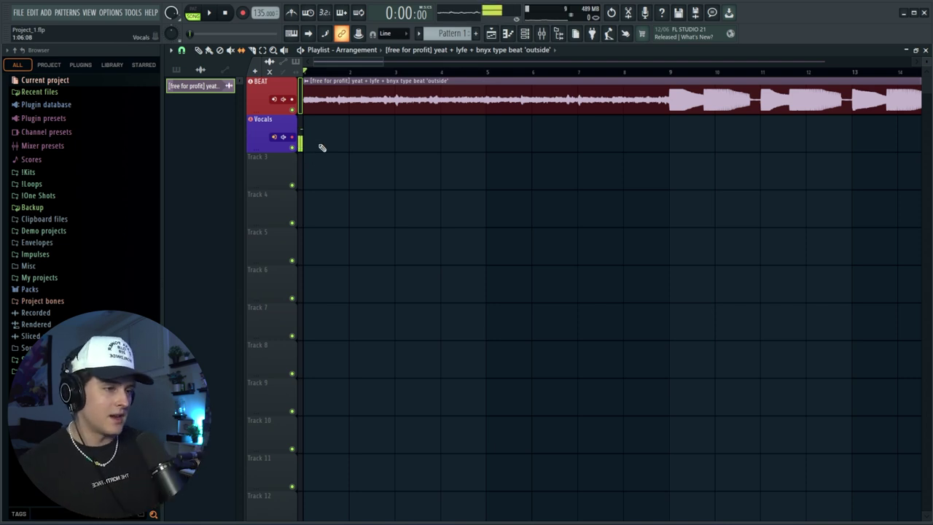
click(542, 33)
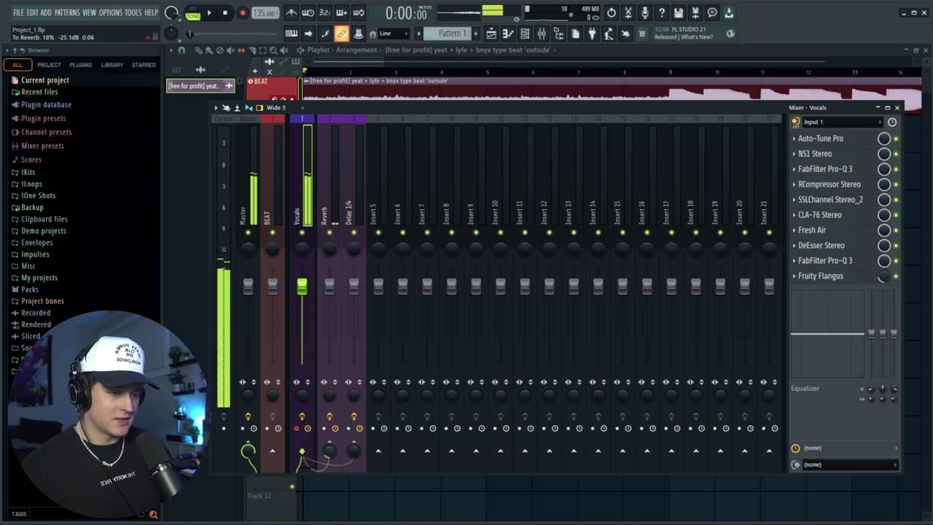
scroll(329, 451, up, 5)
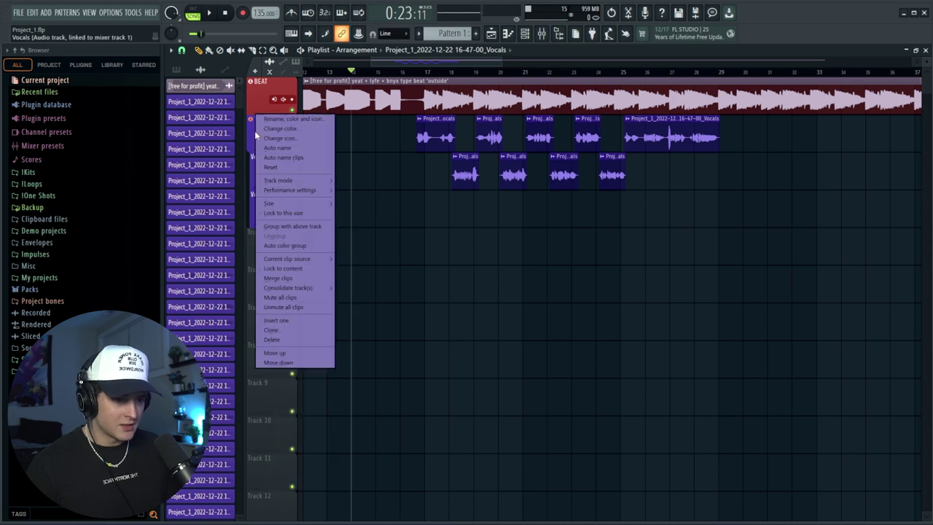
Step: Clone Vocals with its effects into Vocals #2, recording from Input 1, and view it in the mixer
click(283, 332)
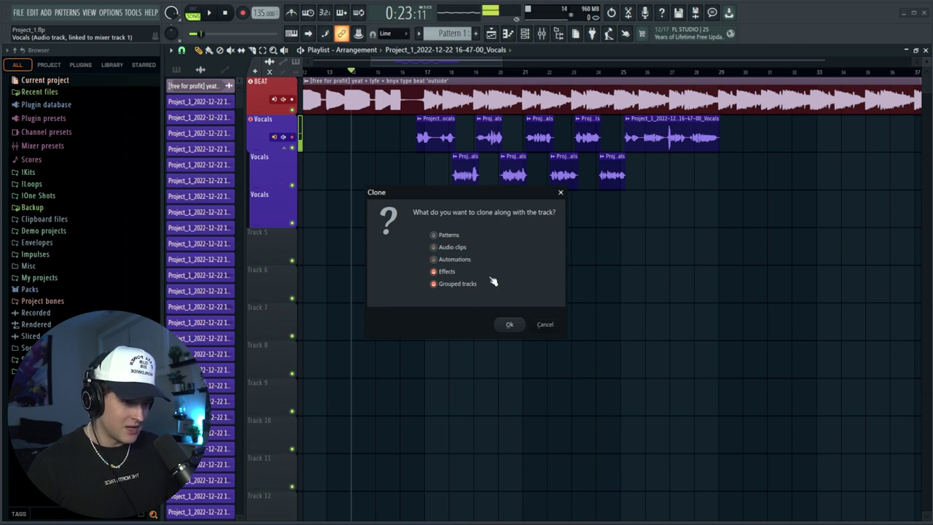
click(511, 324)
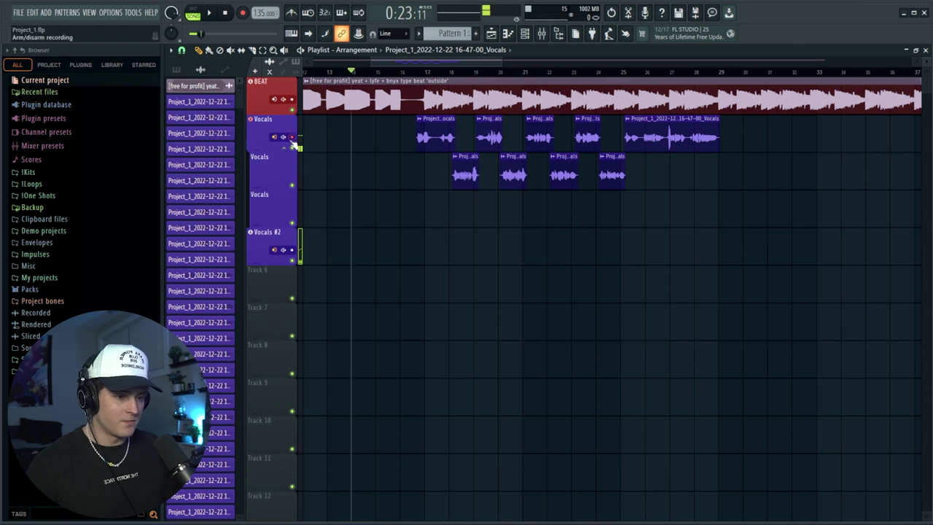
click(275, 250)
click(293, 276)
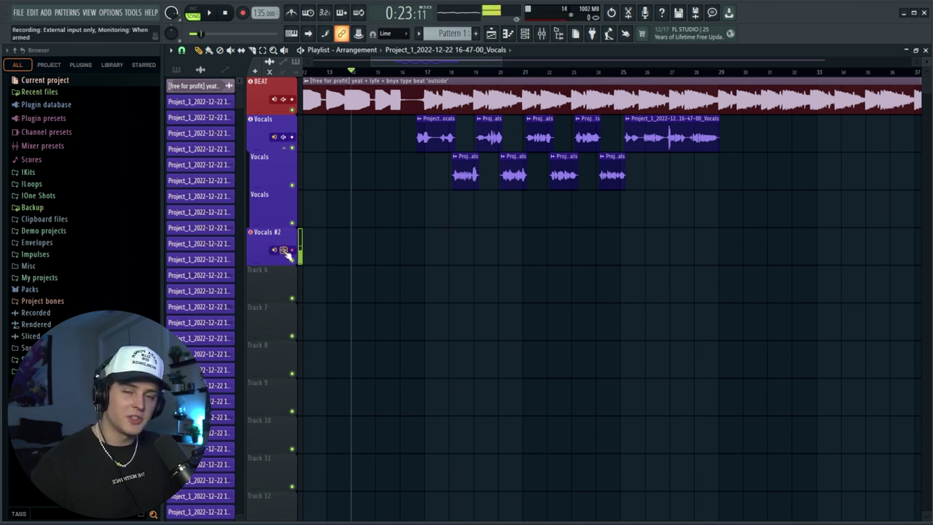
key(F9)
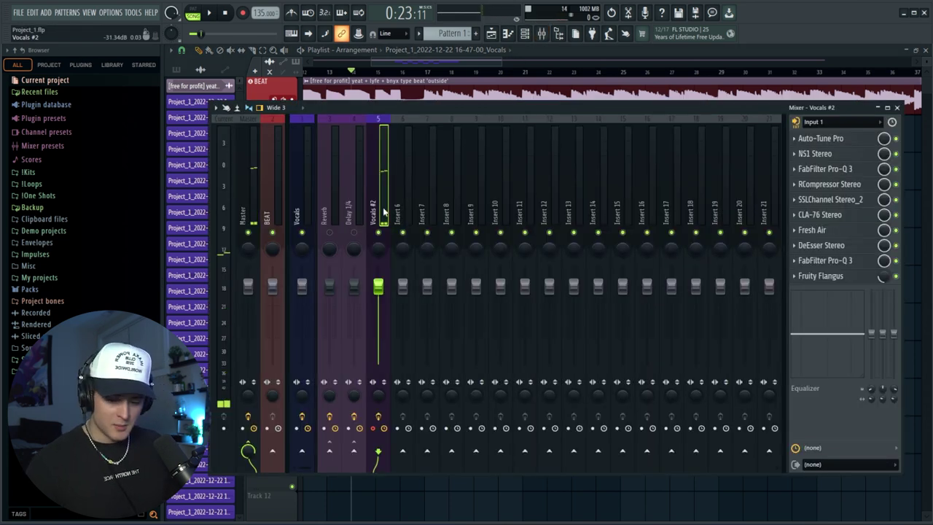
Step: Move Vocals #2 next to Vocals, rename it Adlibs, and colour it green
key(alt+Left)
key(alt+Left)
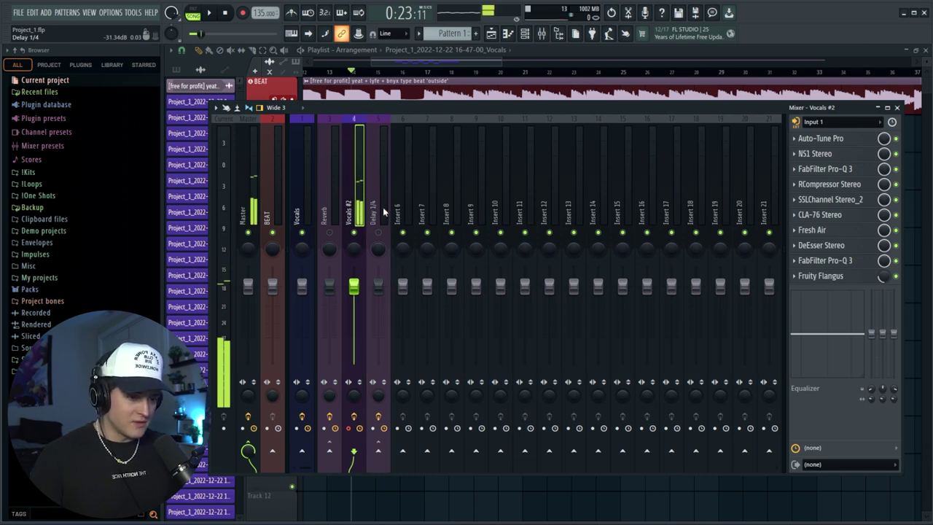
key(F2)
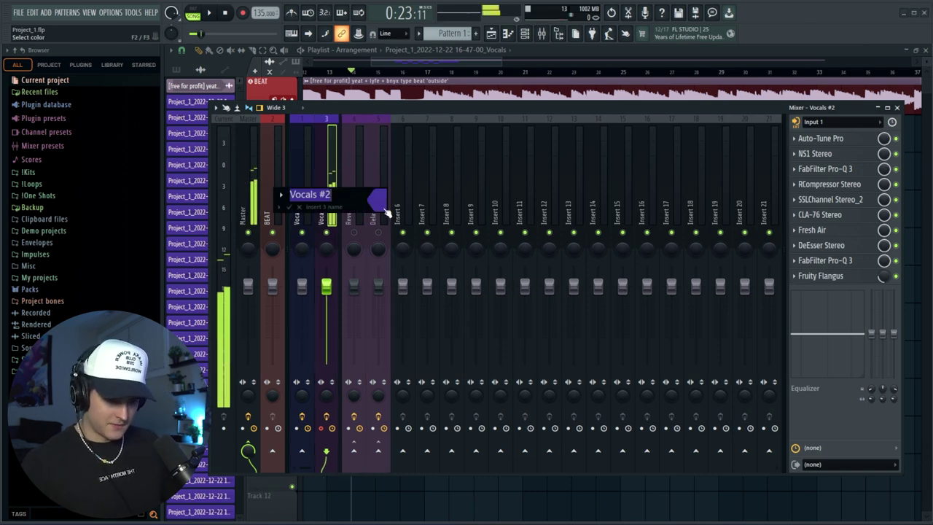
text(Adlibs)
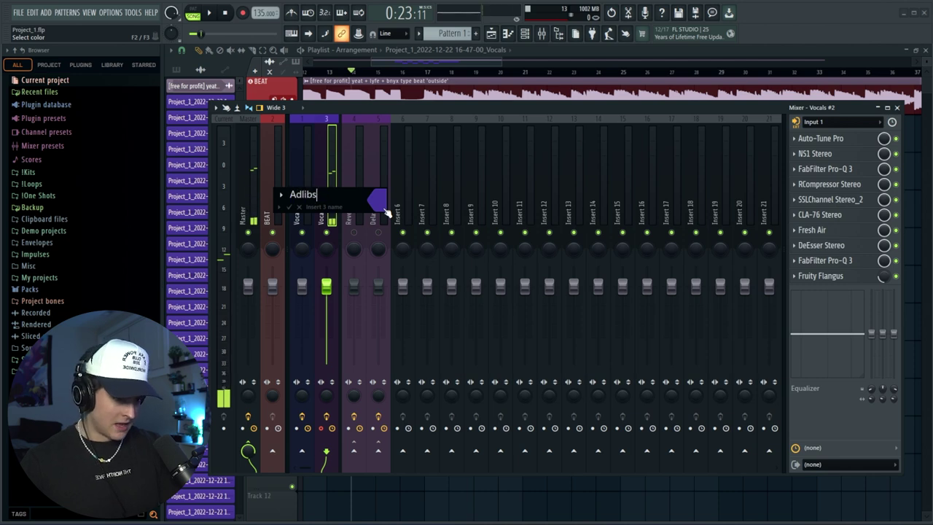
key(Return)
double_click(338, 208)
click(337, 203)
click(392, 323)
click(500, 444)
key(Return)
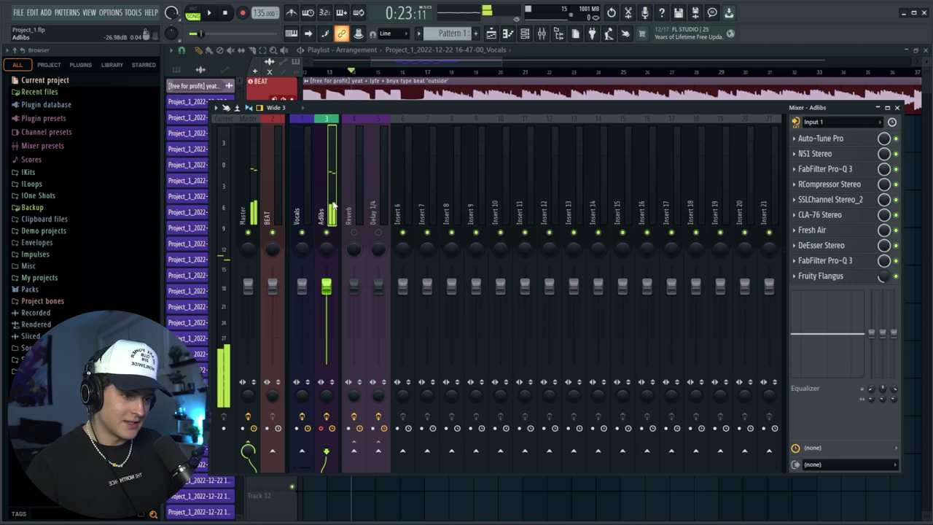
Step: Send Adlibs to the Reverb and Delay 1/4 buses and lower its volume to -4.2 dB
click(354, 451)
click(378, 450)
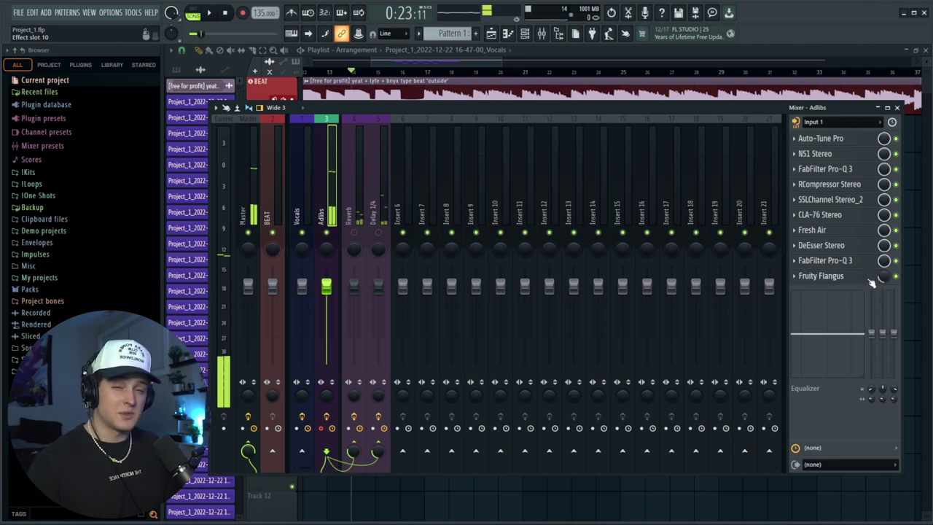
drag(327, 286, 326, 299)
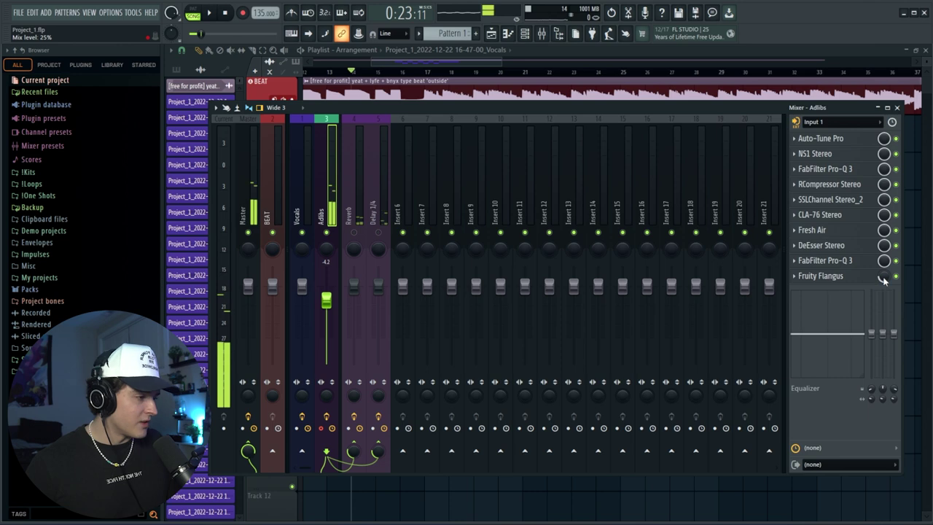
Step: Move Fruity Flangus up one slot and replace the last FabFilter Pro-Q 3 with Fruity Stereo Shaper
drag(828, 277, 824, 260)
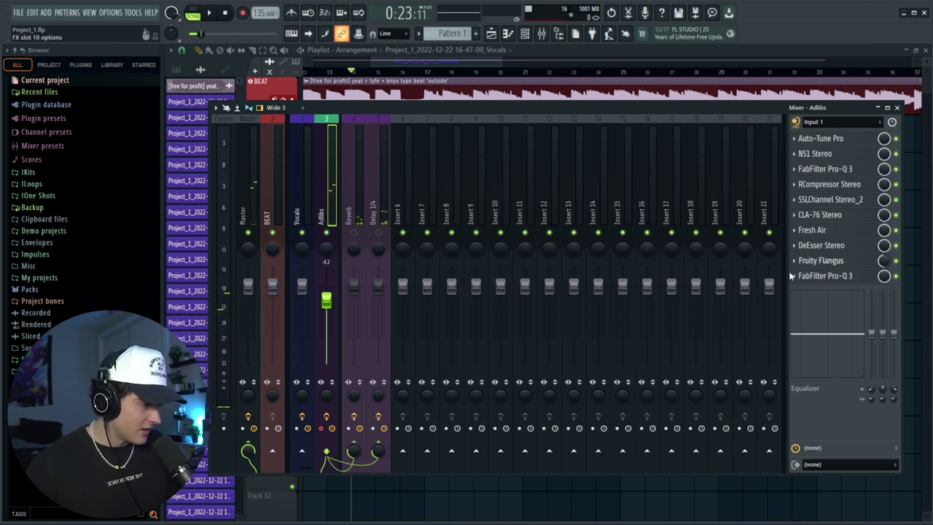
right_click(817, 277)
click(816, 295)
click(813, 277)
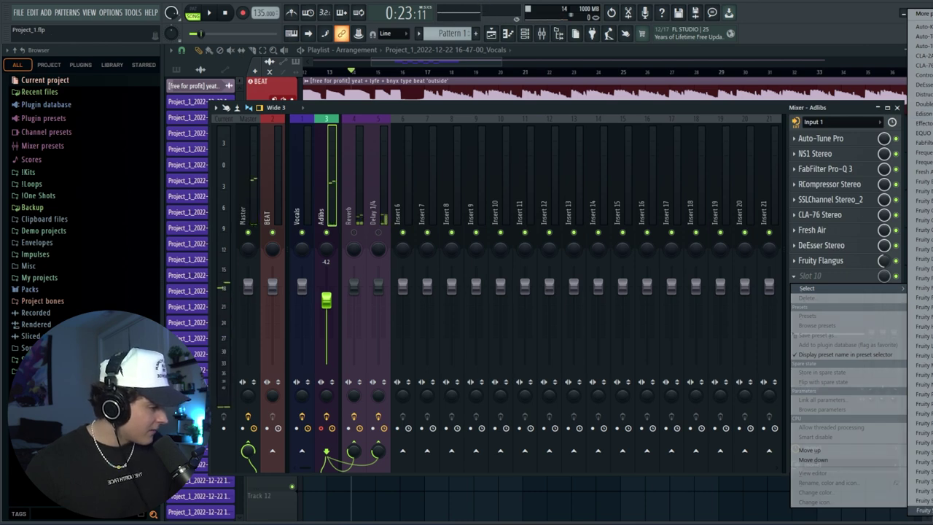
click(920, 500)
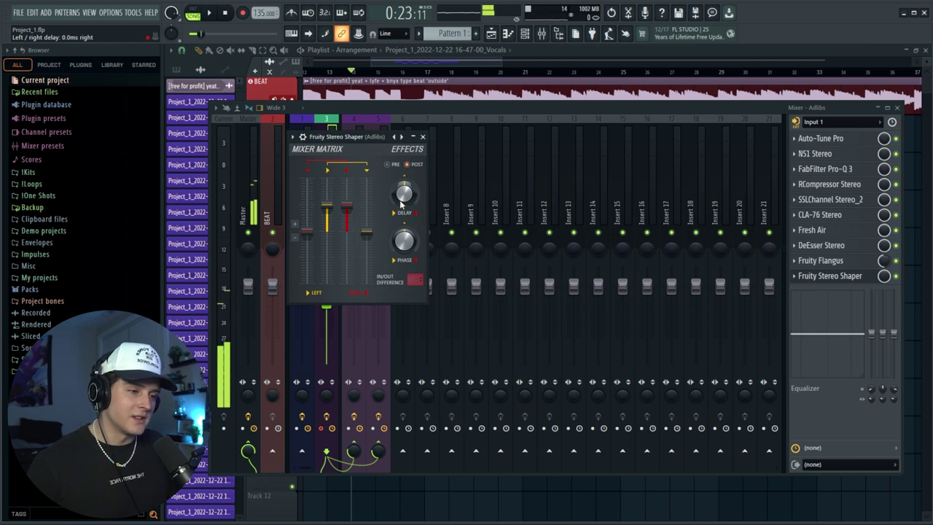
click(820, 138)
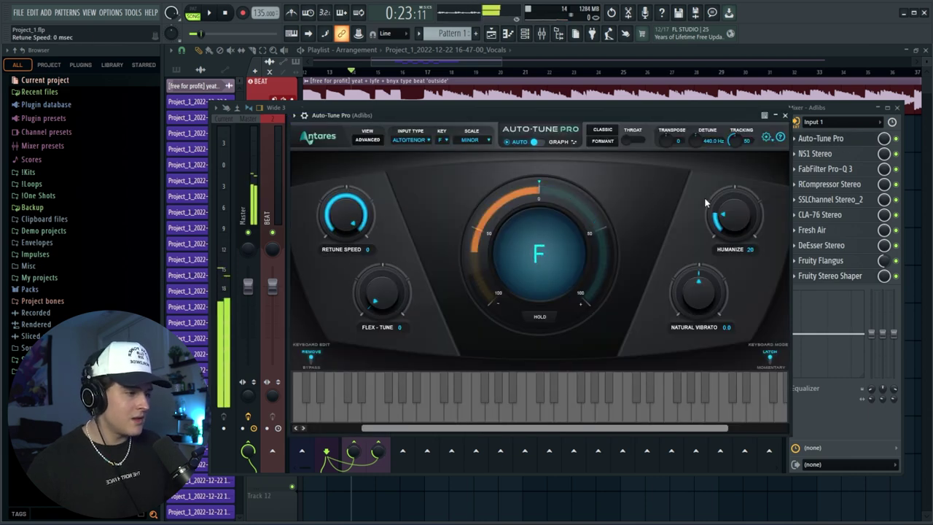
click(785, 115)
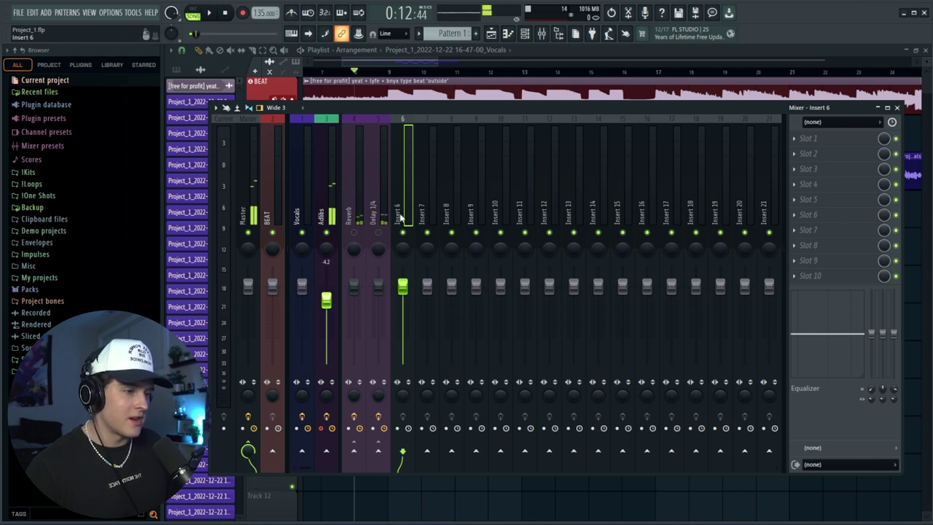
Step: Put Auto-Tune Pro transposed +12 on insert 6 (High Pitch) and route the Adlibs send into it
click(831, 139)
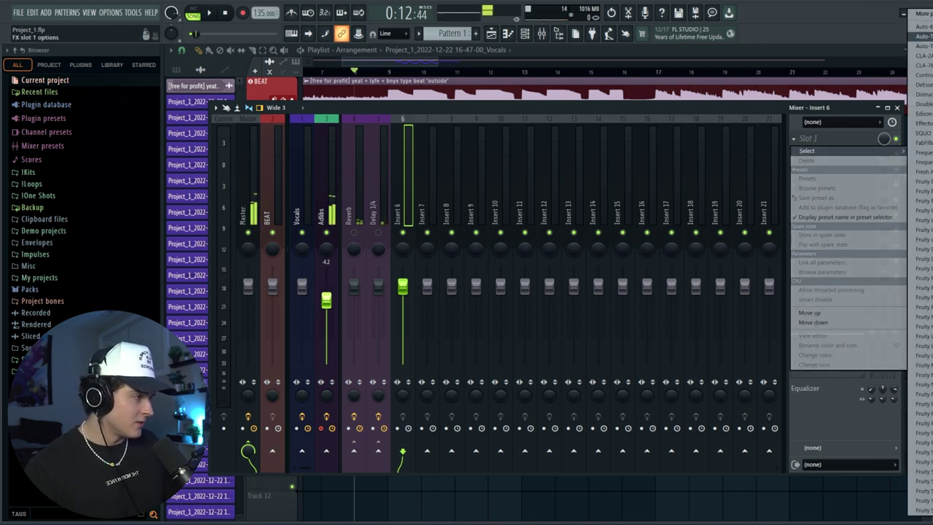
click(923, 46)
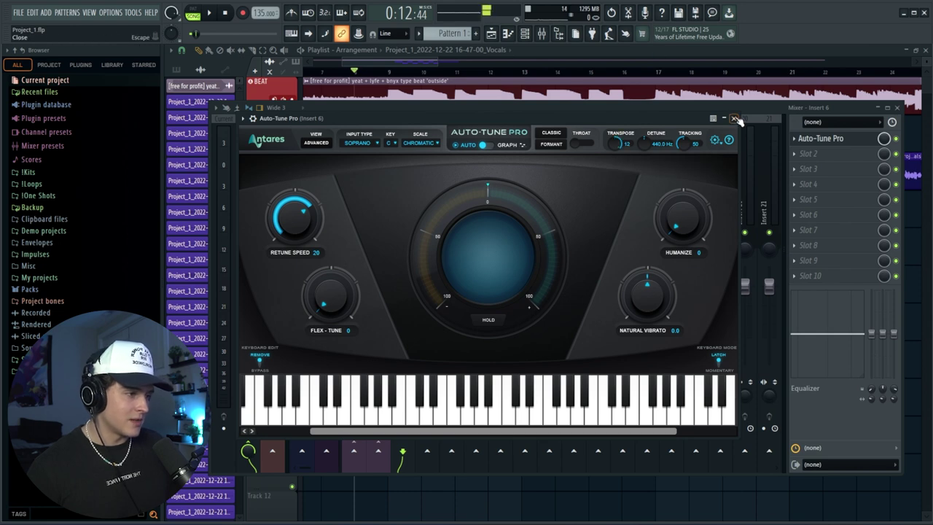
click(734, 118)
click(326, 212)
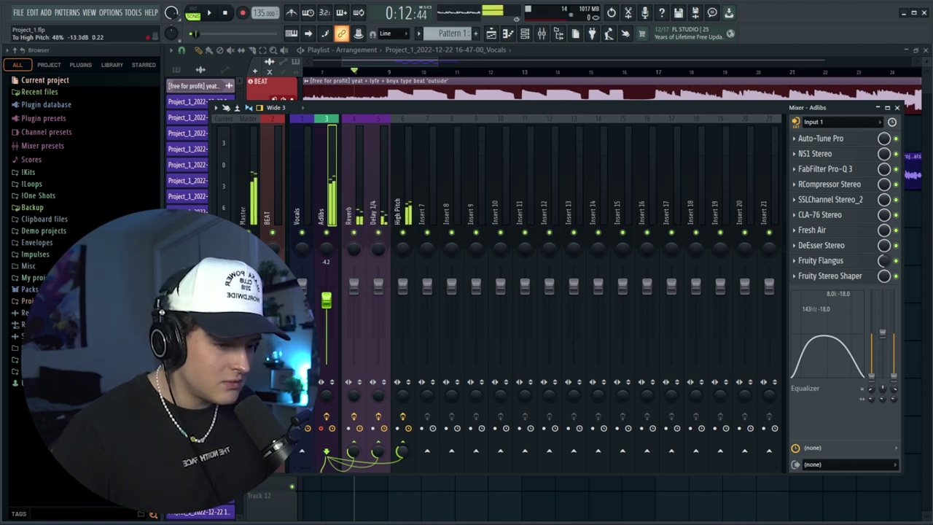
key(F9)
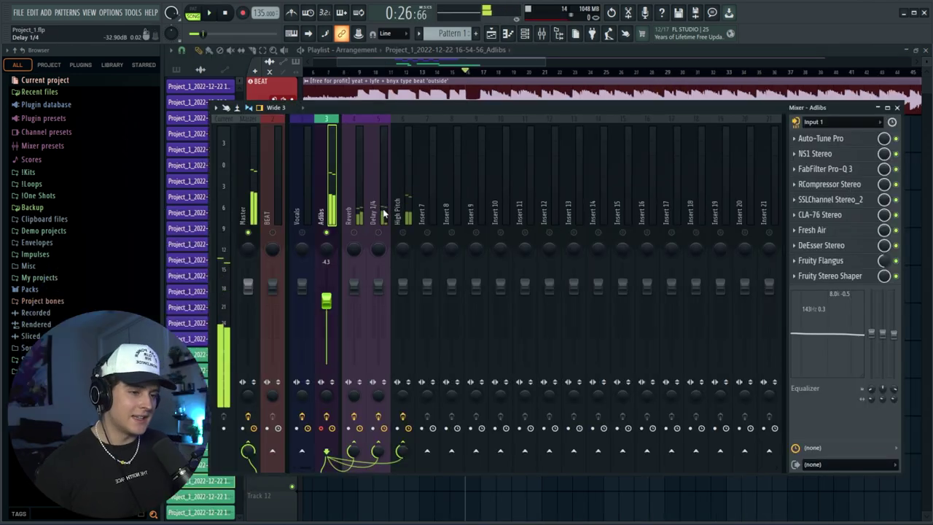
Step: Hide the mixer to show the playlist with the recorded adlib clips around bars 17–29
key(F9)
Step: Clone the Adlibs track with its effects to create Adlibs #2
right_click(254, 245)
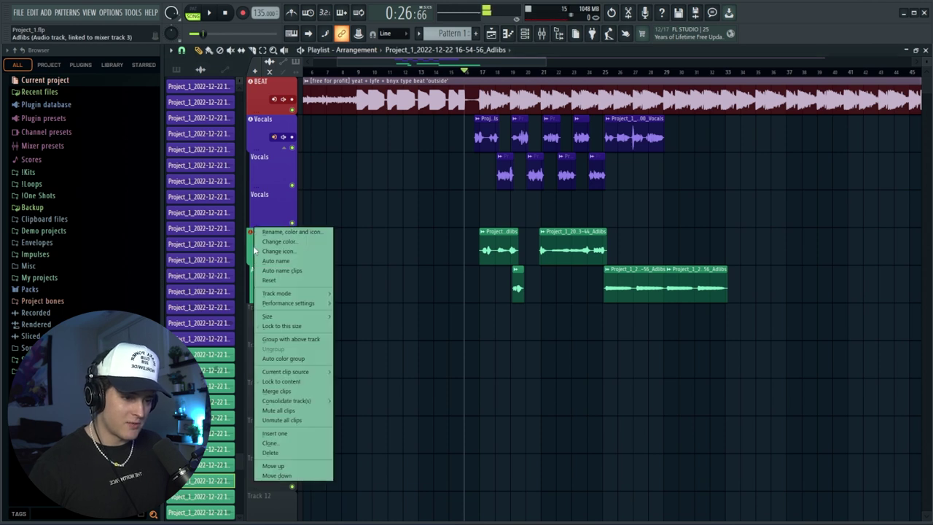
click(271, 443)
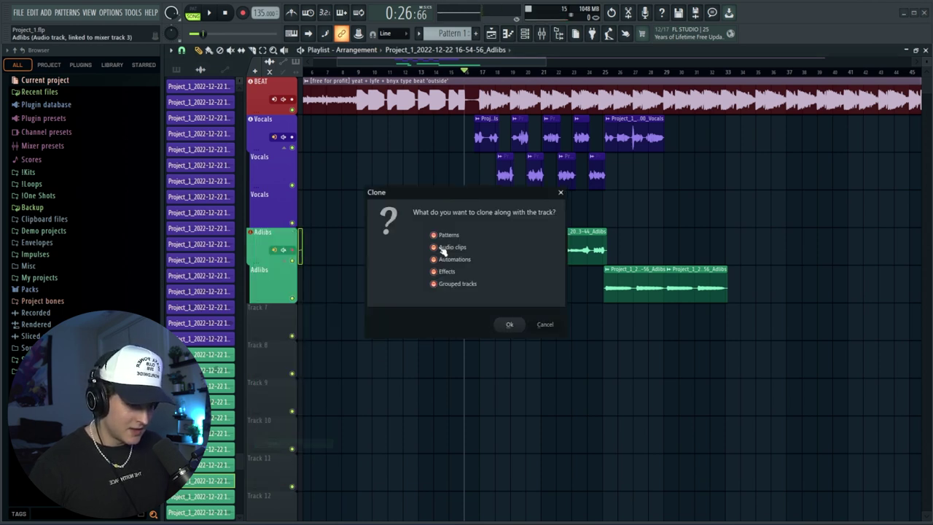
click(507, 324)
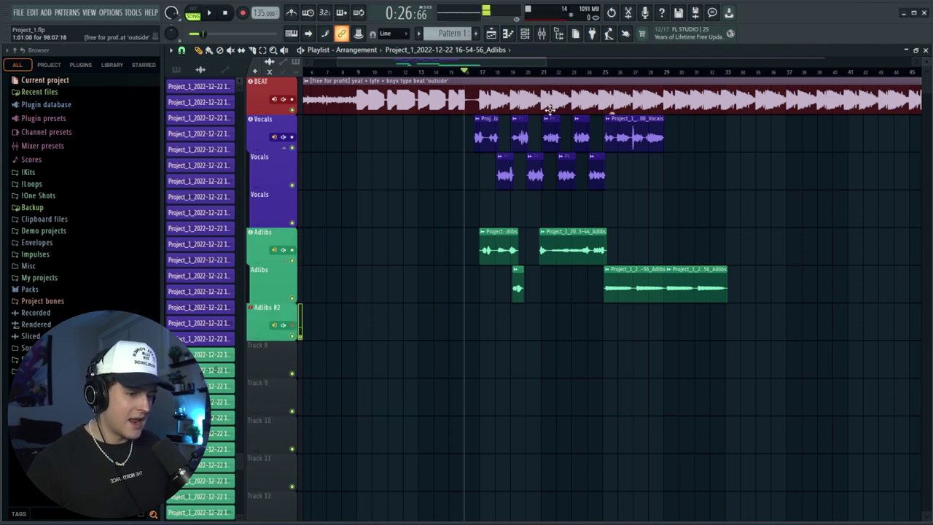
Step: Move Adlibs #2 beside Adlibs on insert 4, lower it to -6.5 and set Fruity Flangus mix to 61%
click(542, 34)
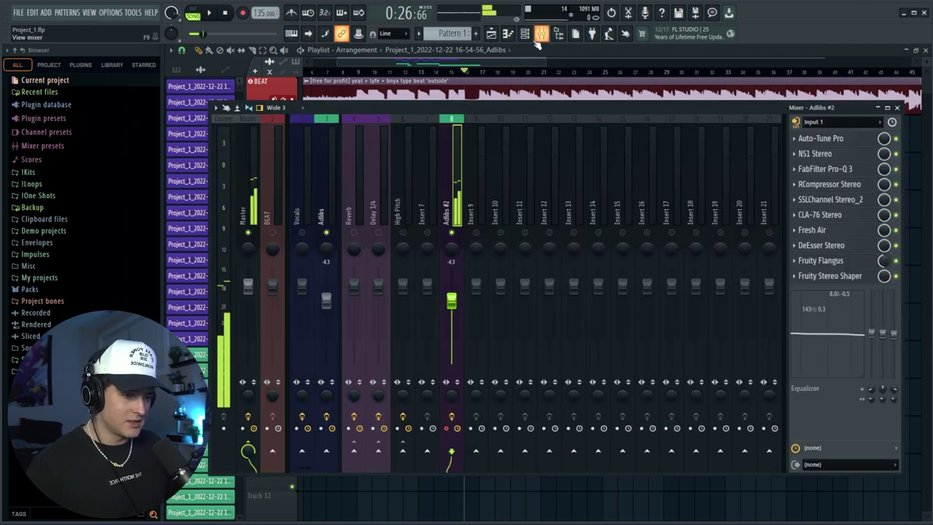
key(alt+Left)
key(alt+Left)
key(alt+Left)
key(alt+Left)
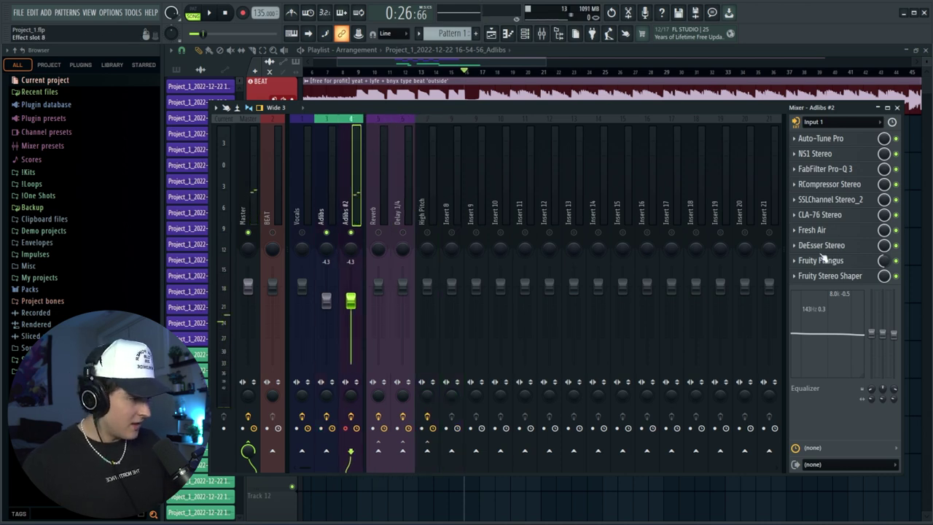
drag(352, 307, 352, 314)
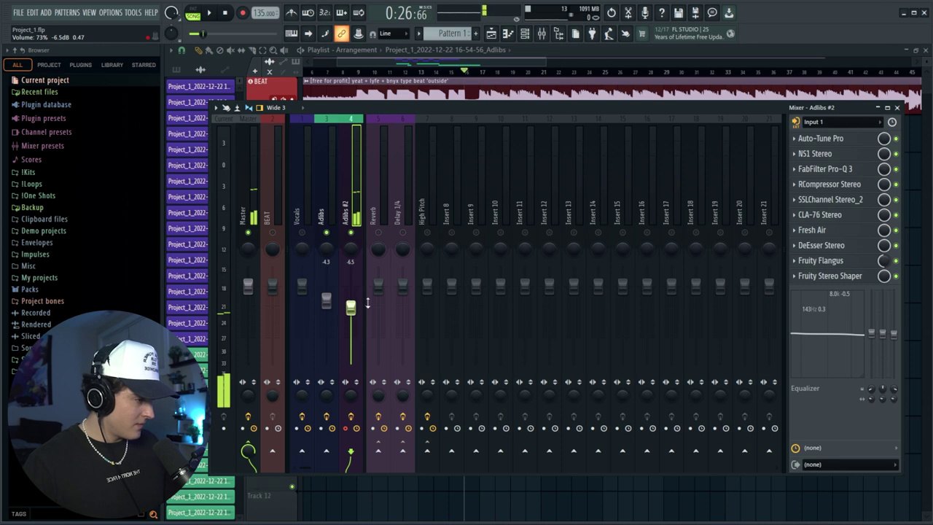
drag(884, 260, 884, 255)
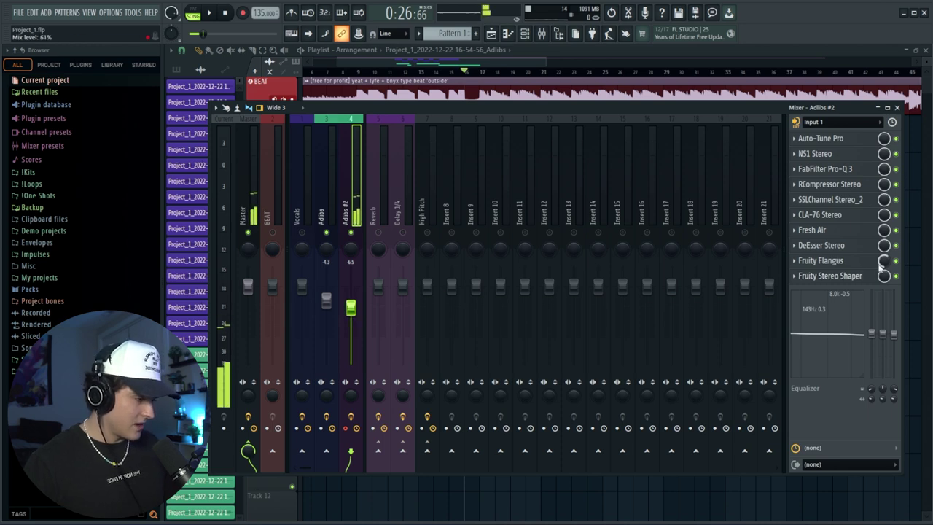
click(829, 276)
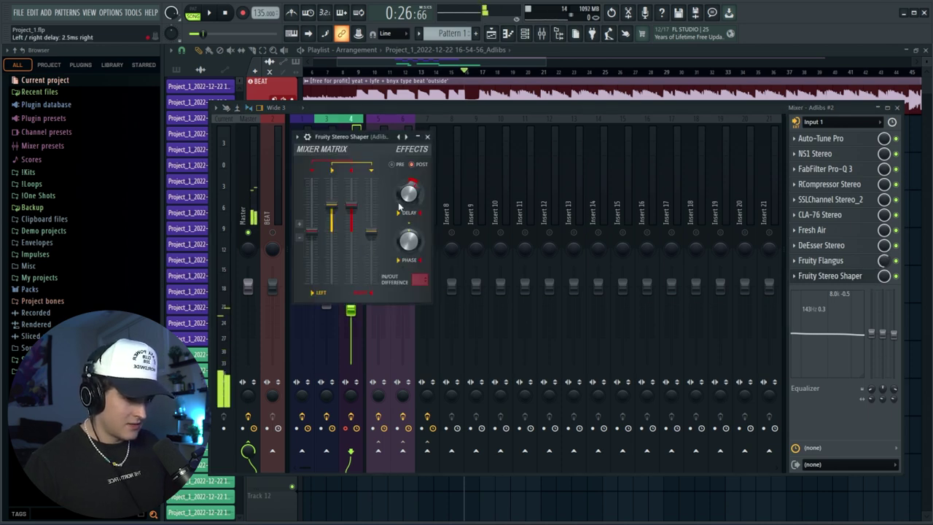
click(829, 276)
click(828, 275)
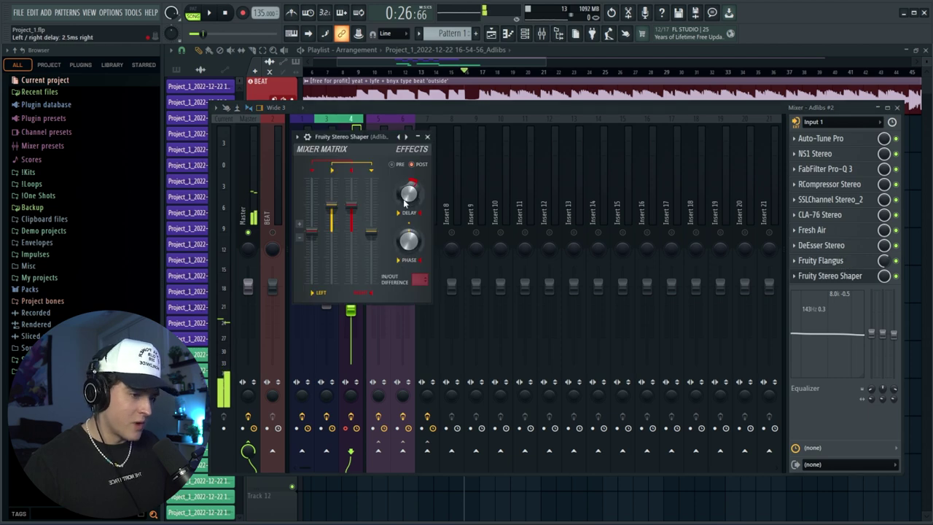
key(Escape)
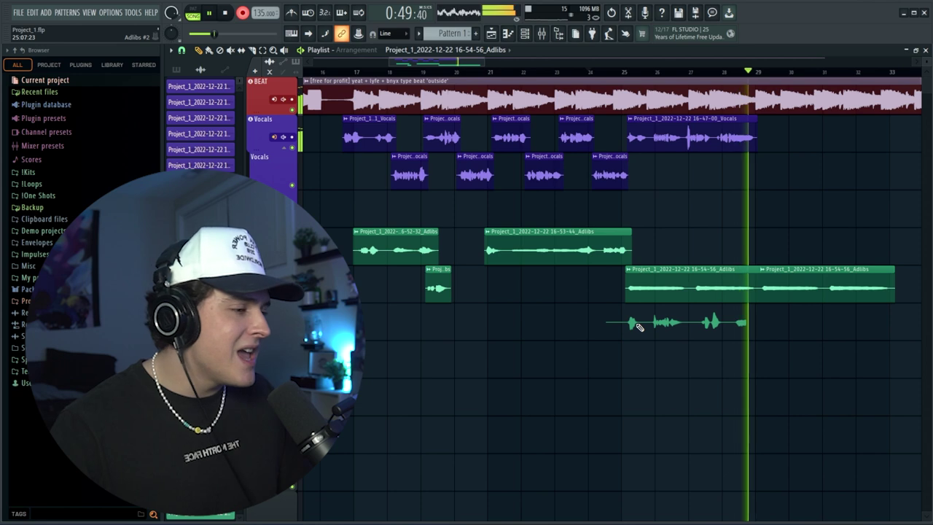
Step: Stop recording, leaving the Adlibs #2 take as a clip spanning bars 25–29
key(space)
key(space)
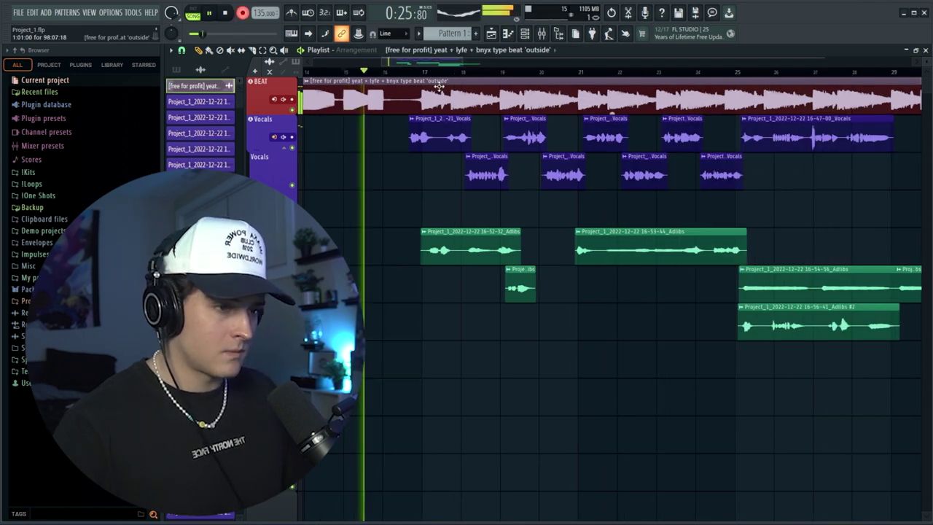